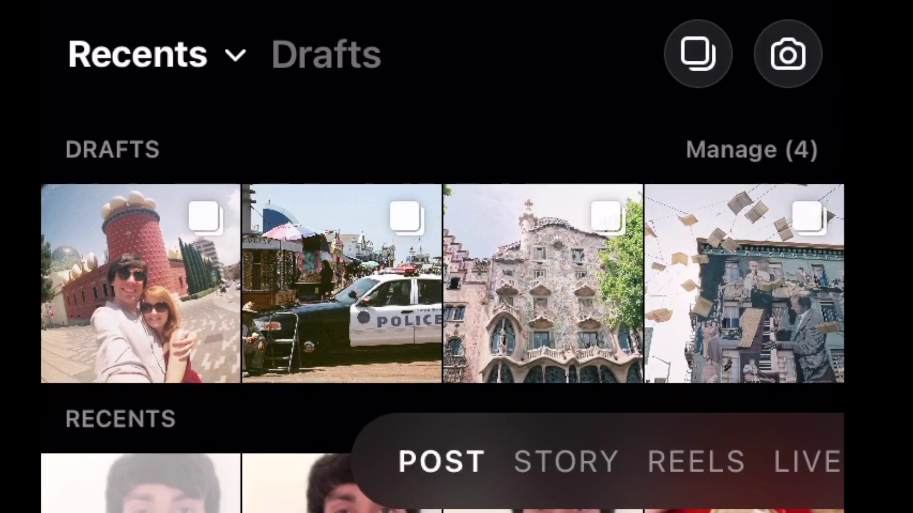
# - Start a new story and load the first 14-second selfie video from the camera roll
pyautogui.click(494, 495)
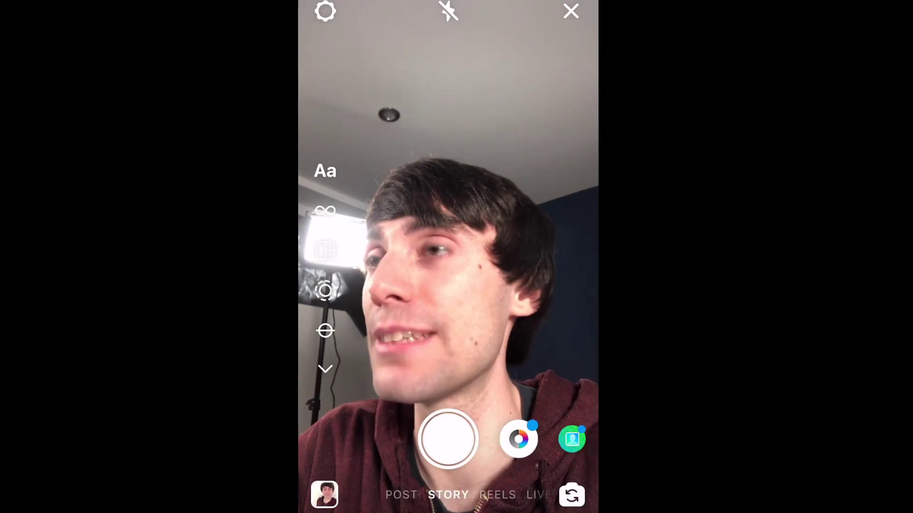
pyautogui.click(325, 495)
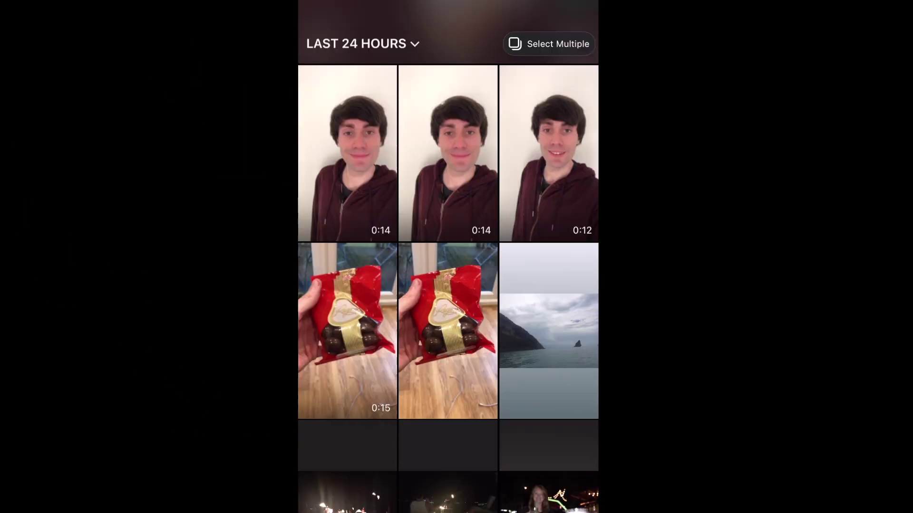
pyautogui.click(347, 153)
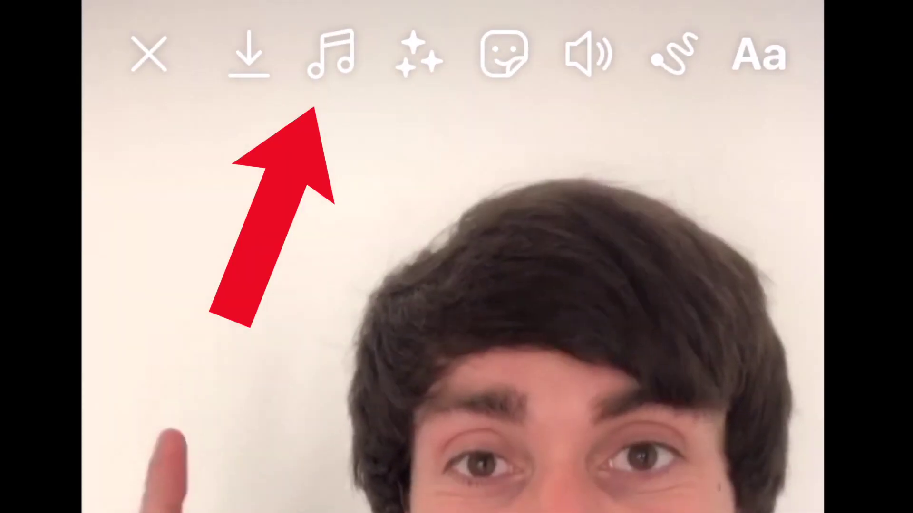
# - Add the song "Dreams (2004 Remaster)" by Fleetwood Mac to the story and pick an excerpt further into the track
pyautogui.click(331, 53)
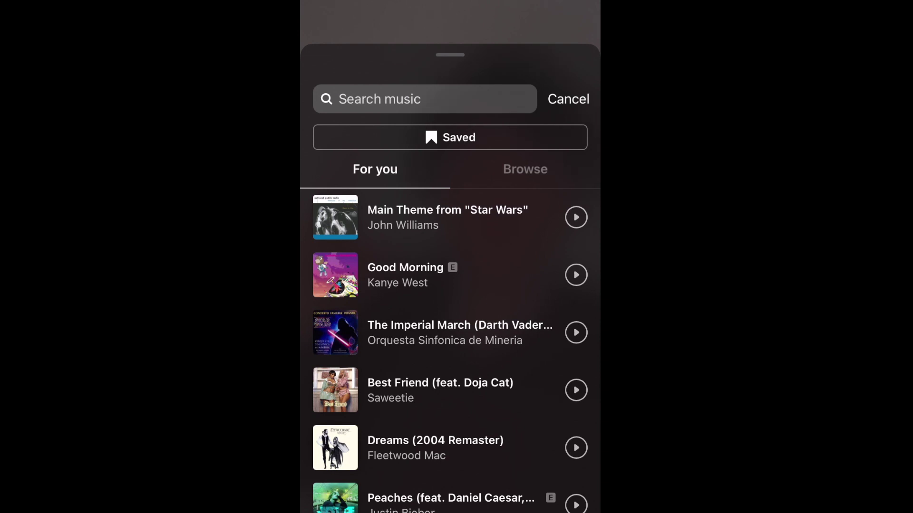
pyautogui.scroll(-3, 449, 351)
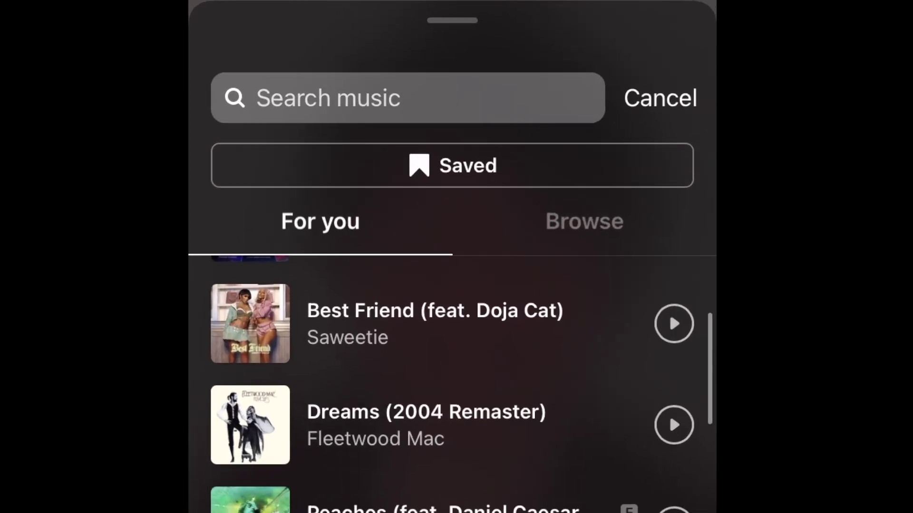
pyautogui.click(257, 98)
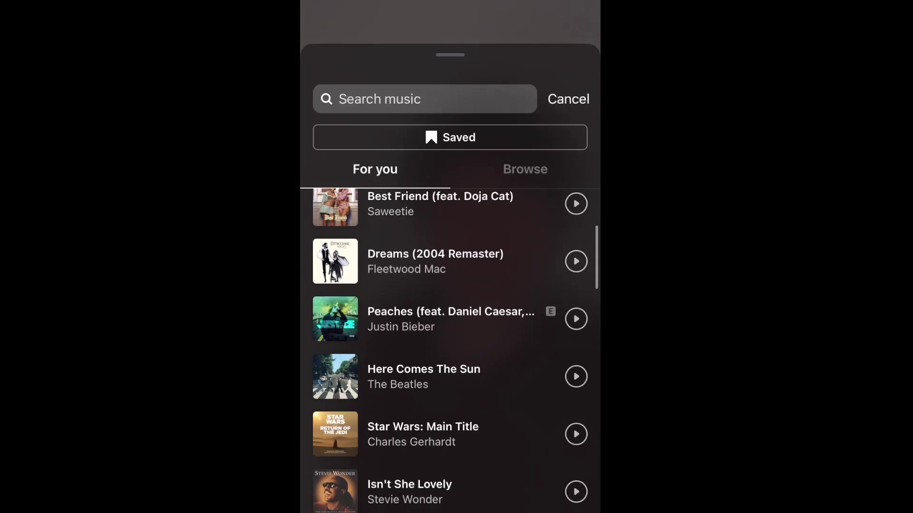
pyautogui.click(436, 261)
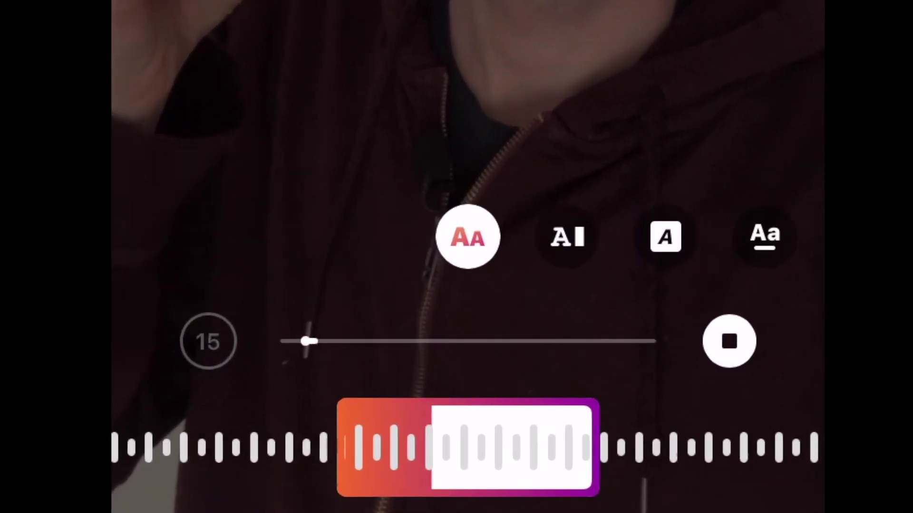
pyautogui.moveTo(390, 447)
pyautogui.mouseDown()
pyautogui.moveTo(561, 448)
pyautogui.moveTo(400, 447)
pyautogui.mouseUp()
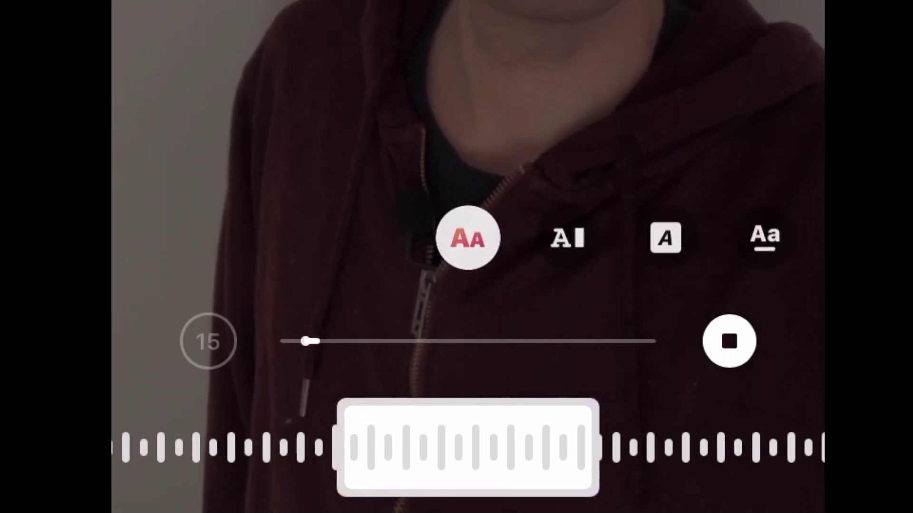
pyautogui.moveTo(509, 448); pyautogui.dragTo(426, 447)
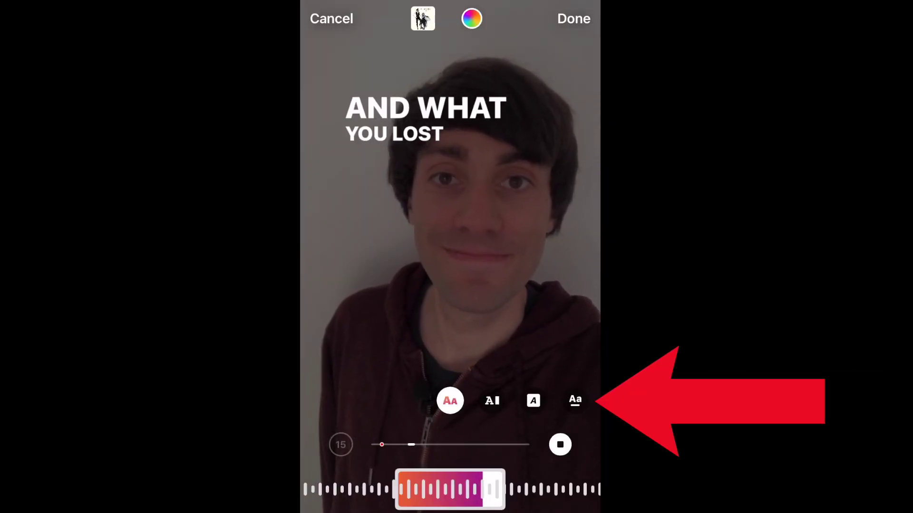
# - Try another lyric text style, recolour the lyrics blue and apply the music to the story
pyautogui.click(491, 401)
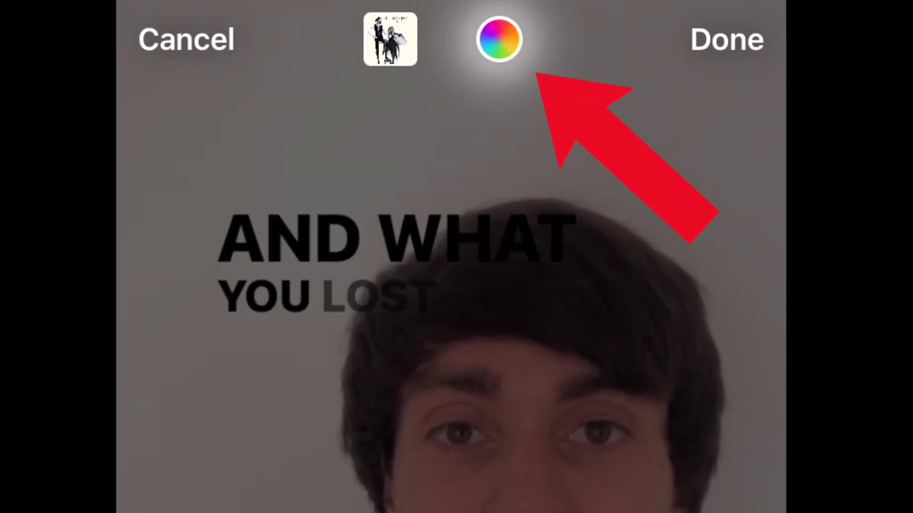
pyautogui.click(499, 39)
pyautogui.click(499, 39)
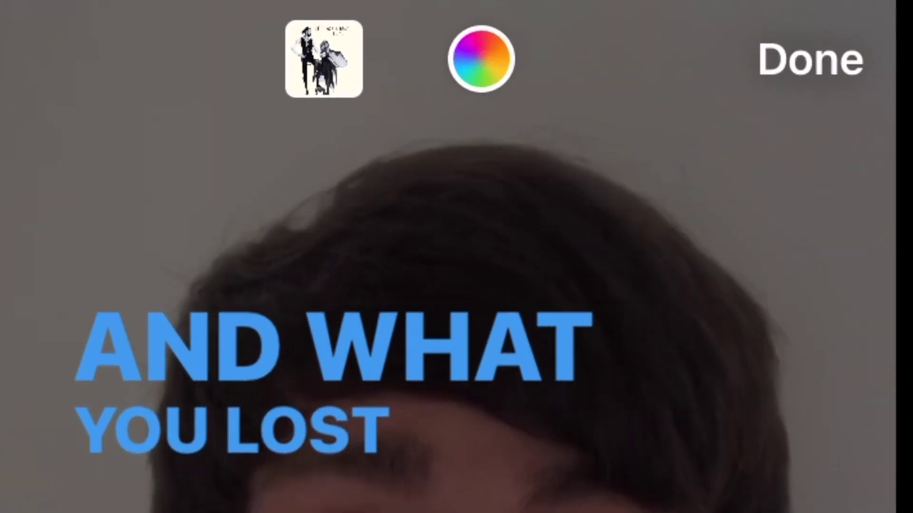
pyautogui.click(726, 40)
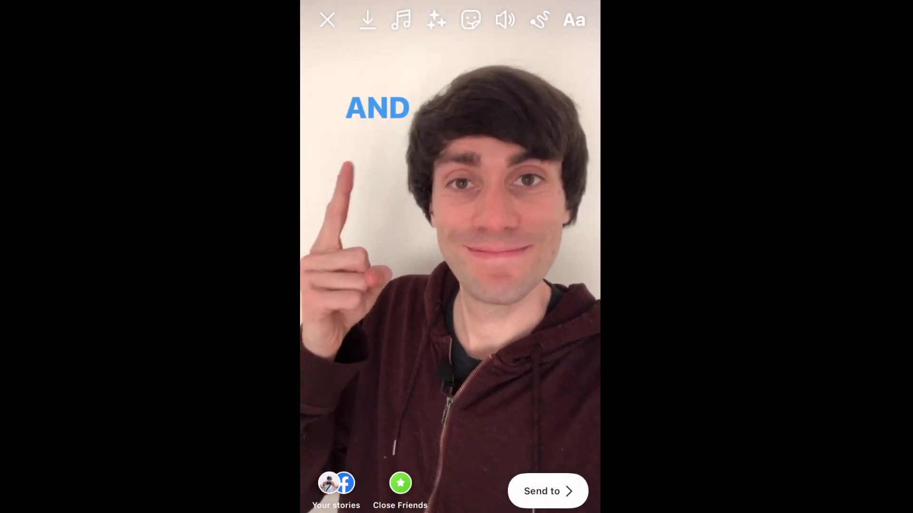
# - Reposition the lyrics sticker on the video, pushing it past the right edge of the frame
pyautogui.moveTo(414, 120); pyautogui.dragTo(385, 161)
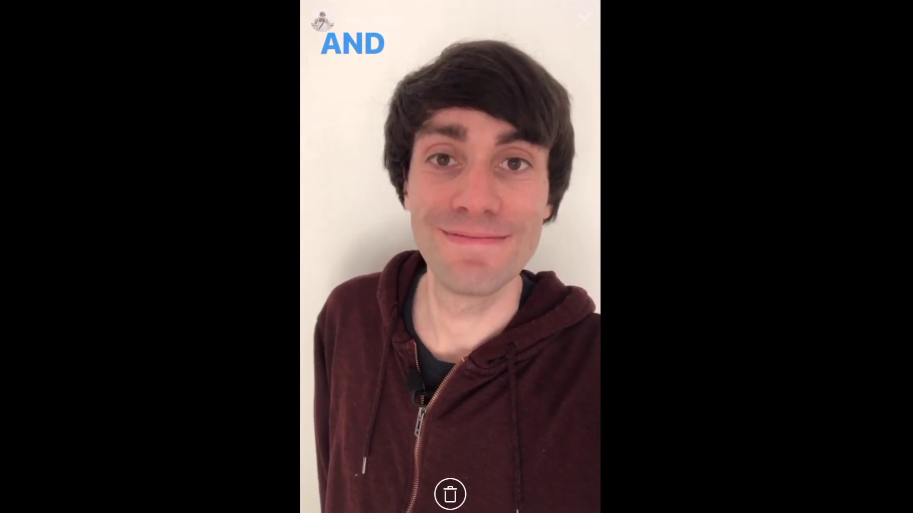
pyautogui.moveTo(352, 43); pyautogui.dragTo(423, 195)
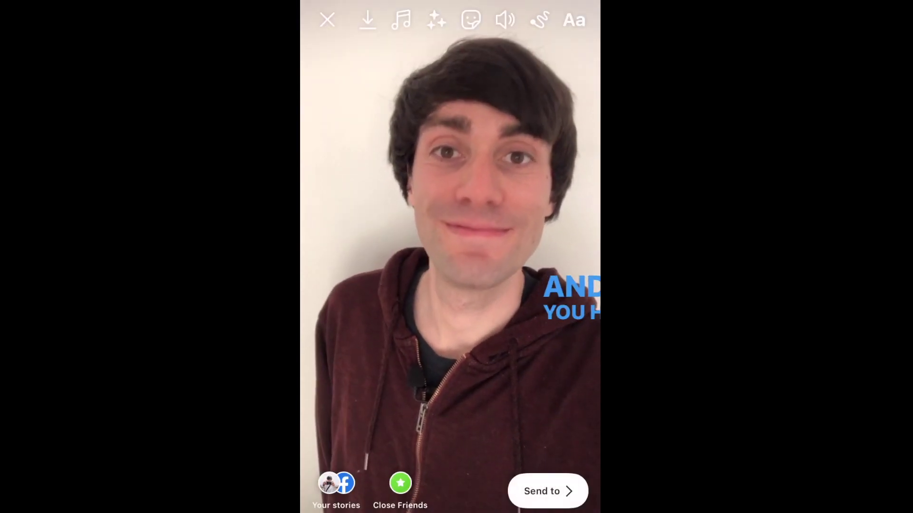
pyautogui.moveTo(570, 297); pyautogui.dragTo(600, 351)
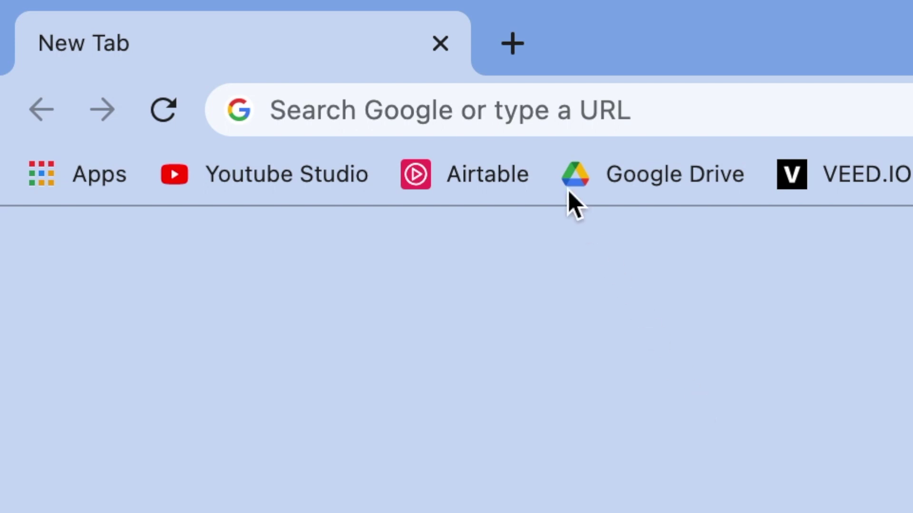
# - Switch to a desktop browser and open veed.io
pyautogui.click(529, 114)
pyautogui.write('veed.io')
pyautogui.press('Return')
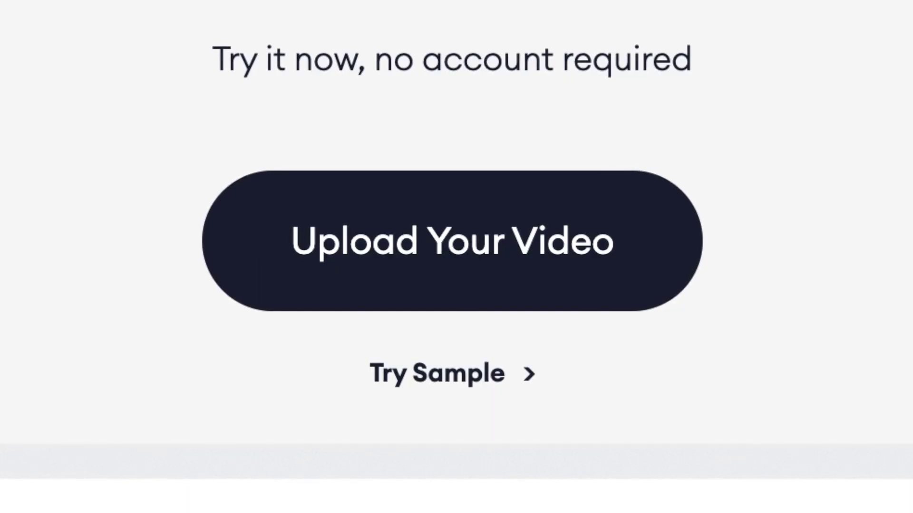
# - Upload the video example-clip-1.MOV from the My Clips folder as a new project
pyautogui.click(519, 261)
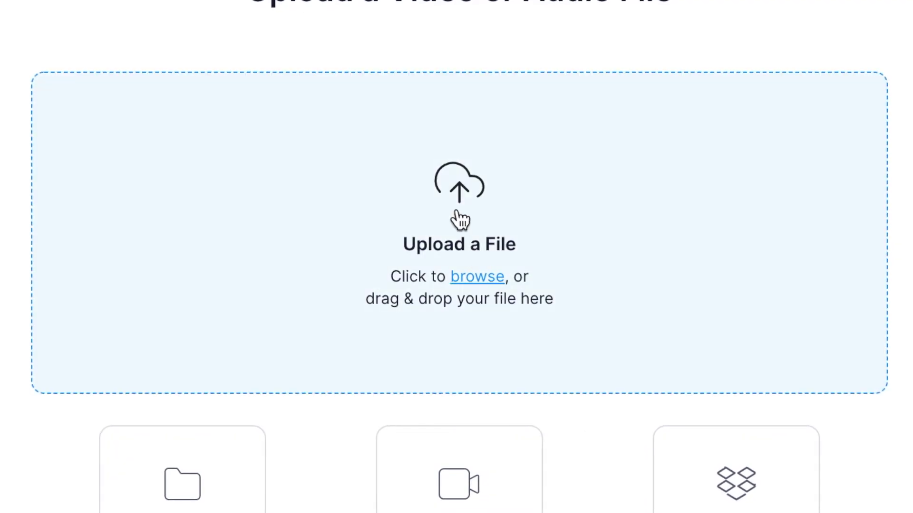
pyautogui.click(458, 216)
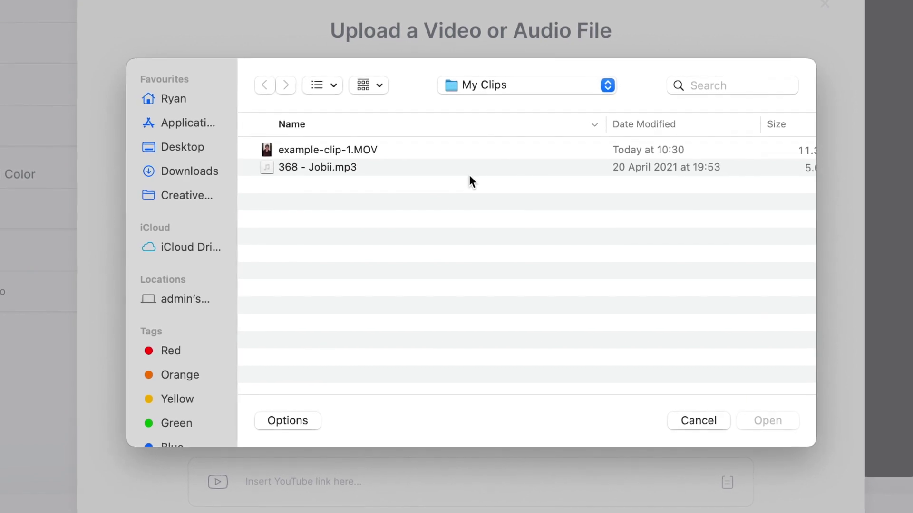
pyautogui.click(383, 149)
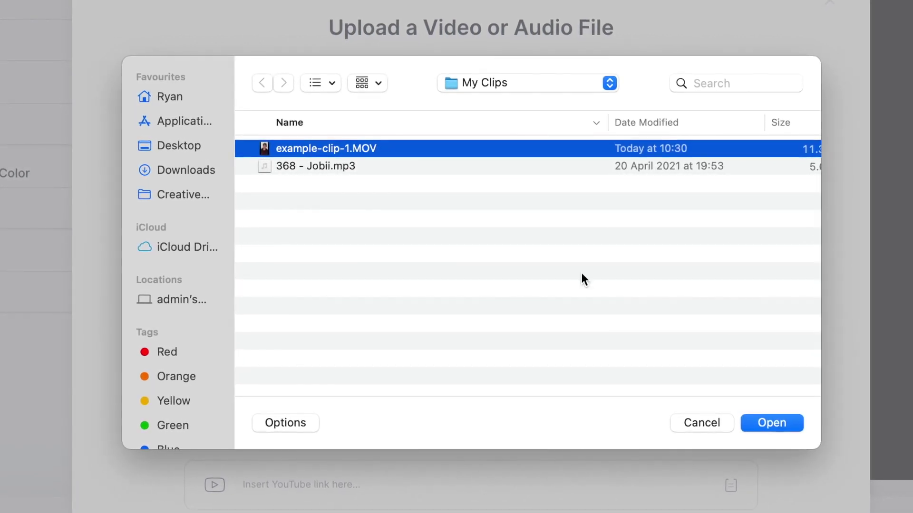
pyautogui.click(774, 423)
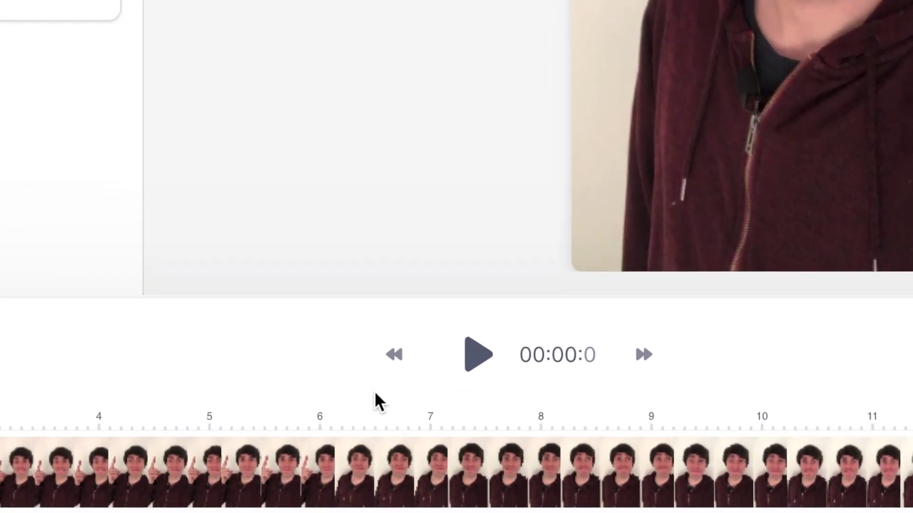
pyautogui.click(434, 457)
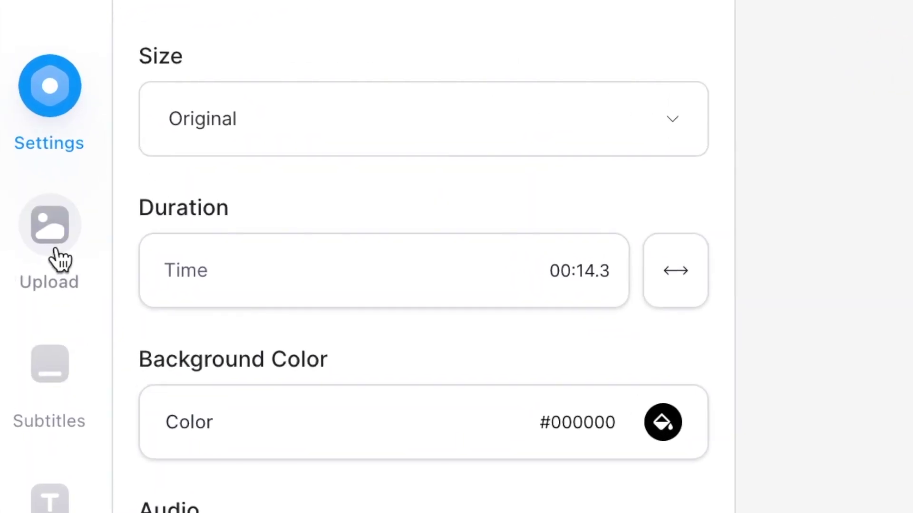
# - Upload the audio file 368 - Jobii.mp3 from the My Clips folder into the project
pyautogui.click(23, 124)
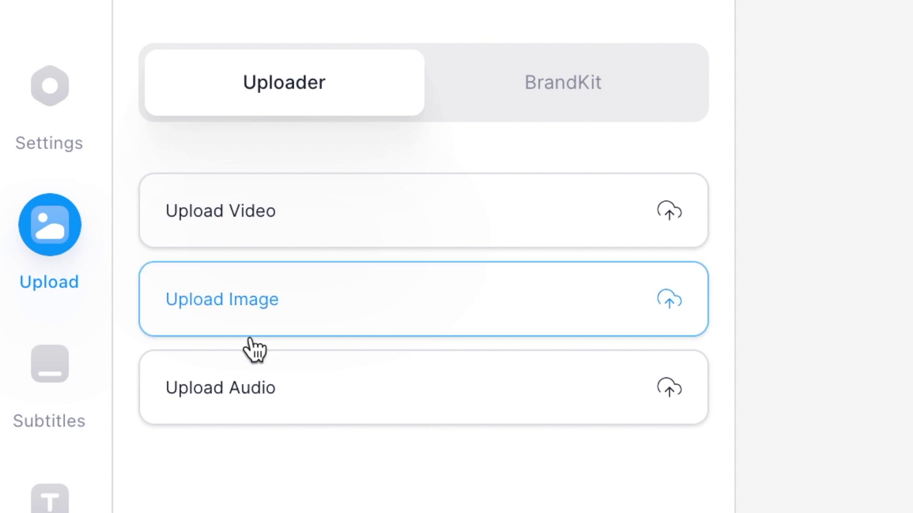
pyautogui.click(383, 412)
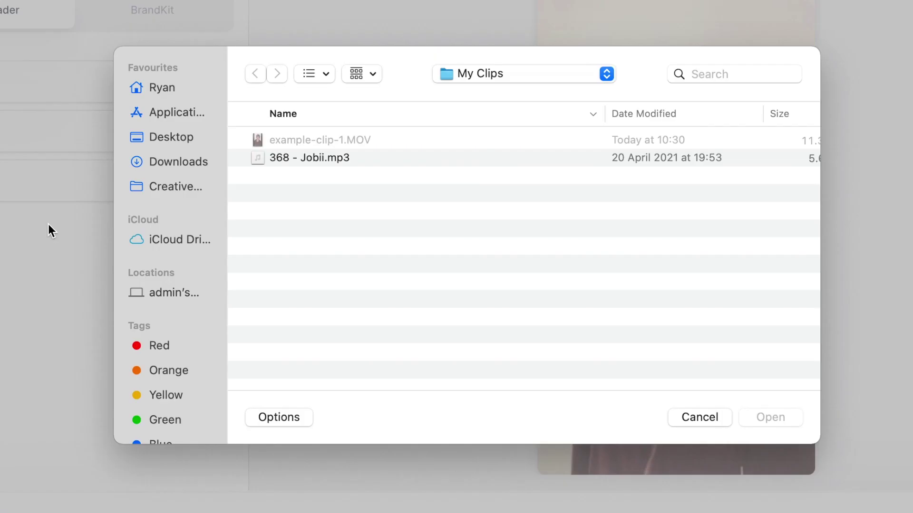
pyautogui.click(310, 161)
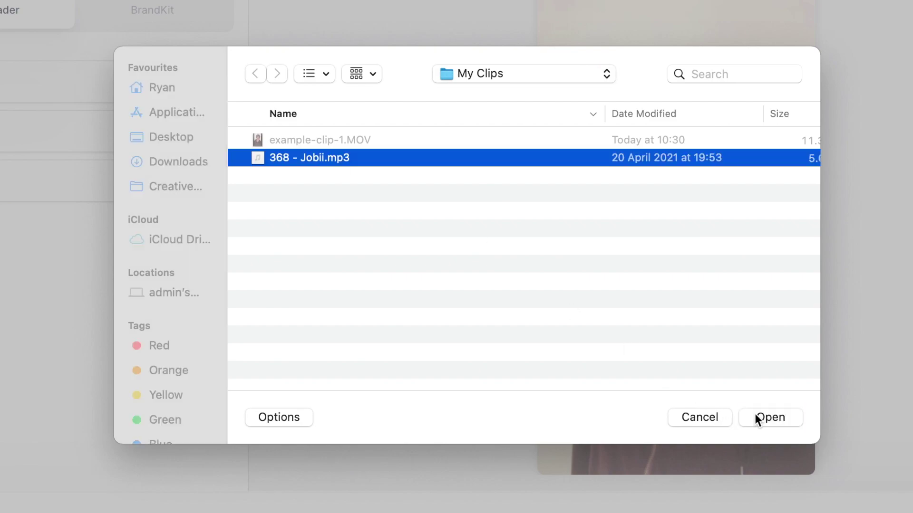
pyautogui.click(754, 416)
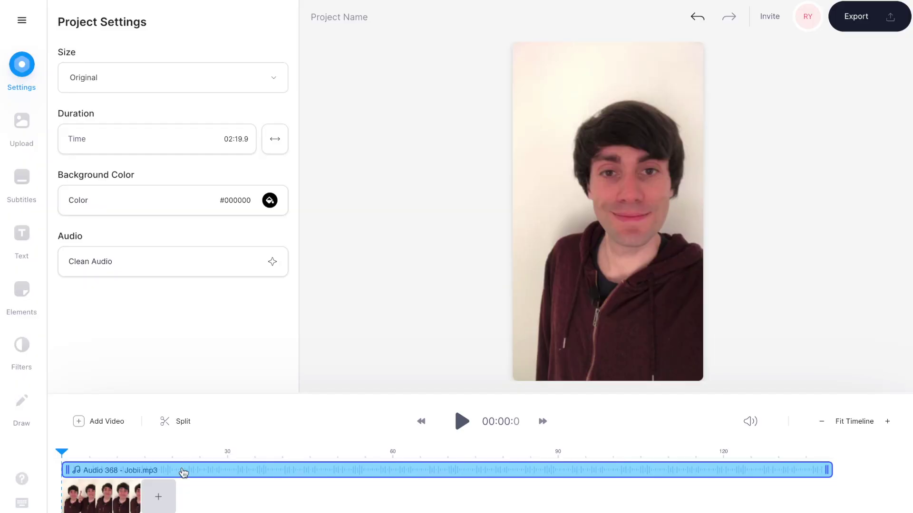
# - Trim the audio track at both ends to the section from about 00:41.3 to 01:30.1 and move it to the timeline start
pyautogui.click(183, 472)
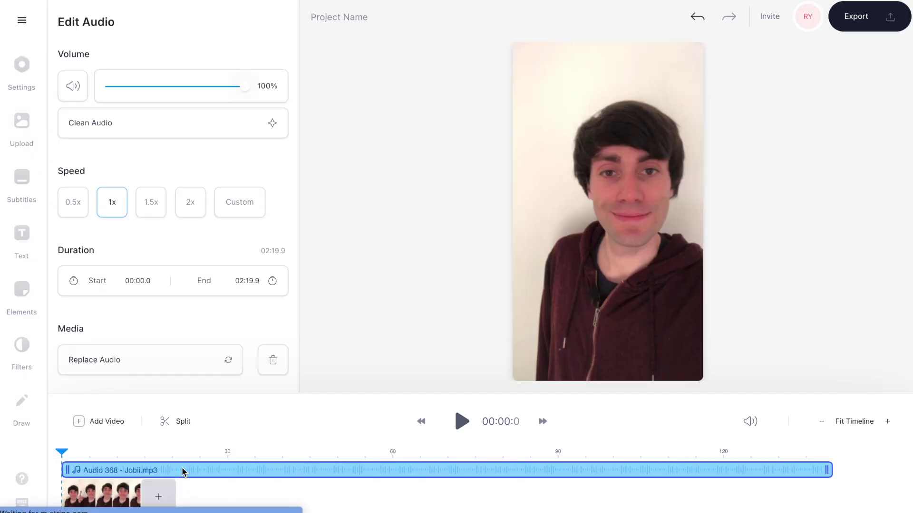
pyautogui.moveTo(69, 468); pyautogui.dragTo(291, 468)
pyautogui.moveTo(827, 469); pyautogui.dragTo(552, 454)
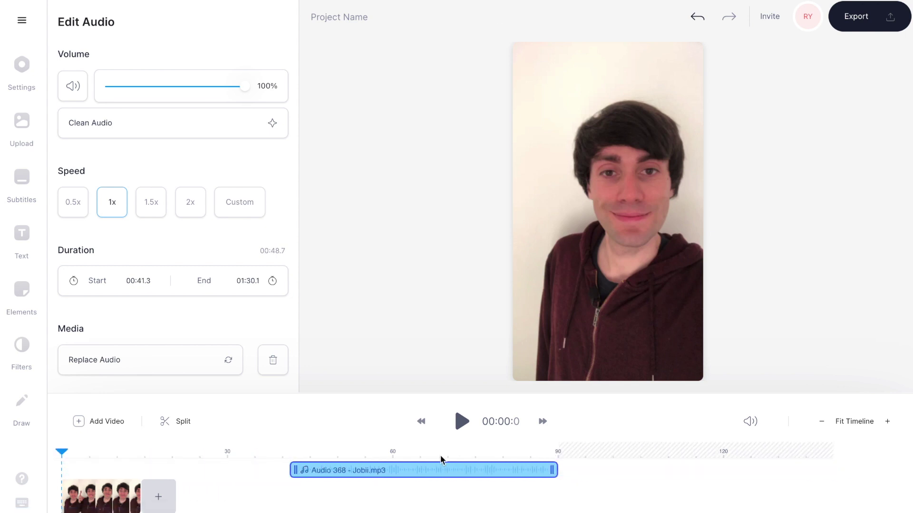
pyautogui.moveTo(430, 470); pyautogui.dragTo(131, 476)
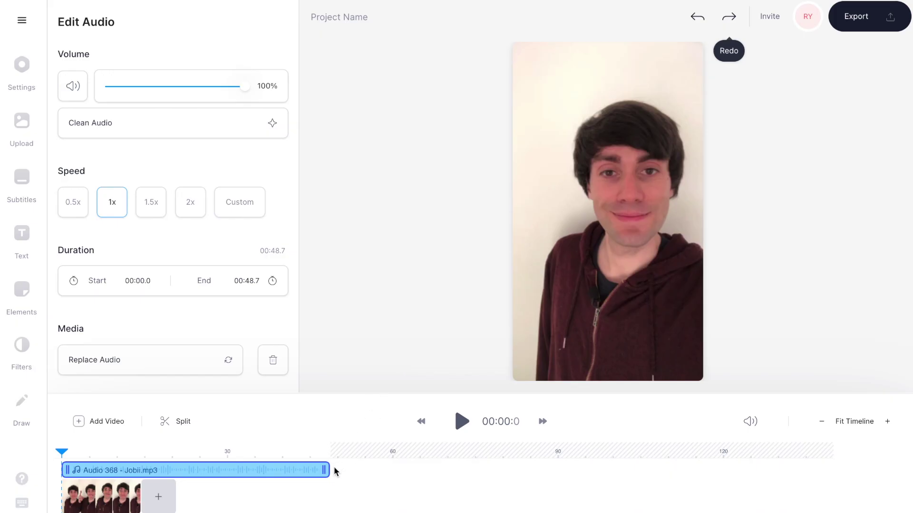
# - Shorten the audio track's end to about 00:14.6 to match the video clip and fit the timeline to the project
pyautogui.moveTo(334, 471); pyautogui.dragTo(234, 472)
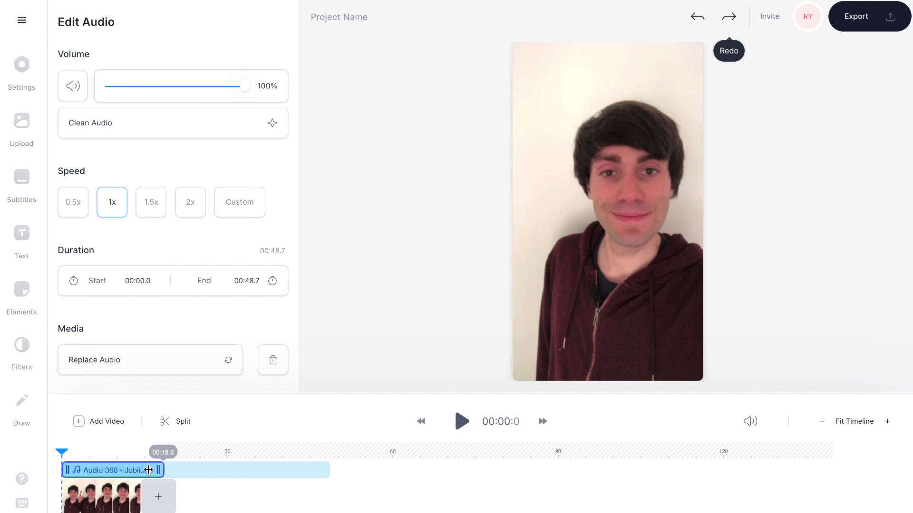
pyautogui.moveTo(140, 474); pyautogui.dragTo(141, 473)
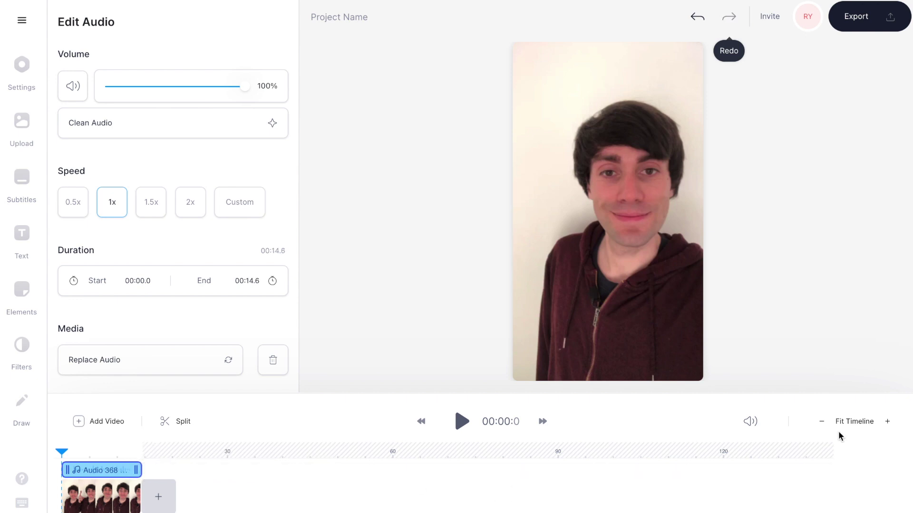
pyautogui.click(854, 422)
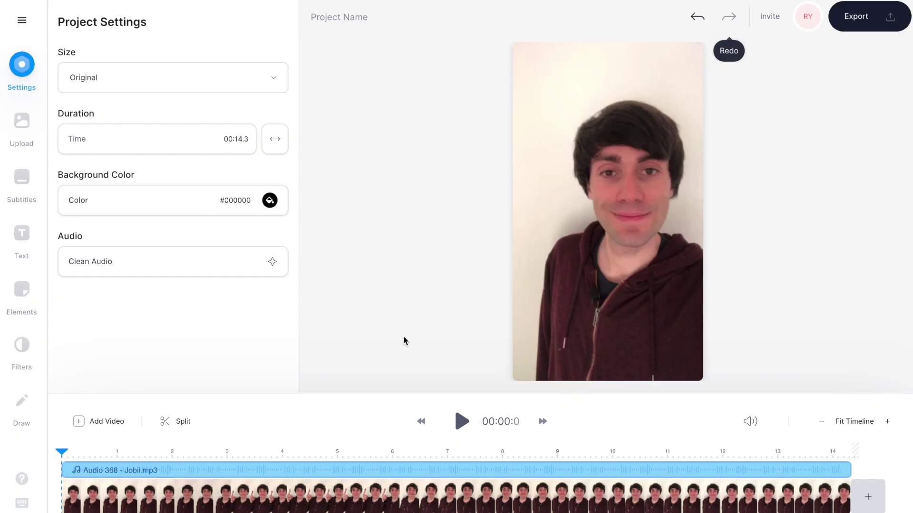
# - Mute the video clip's own audio to 0% and play back the project with the music
pyautogui.click(334, 489)
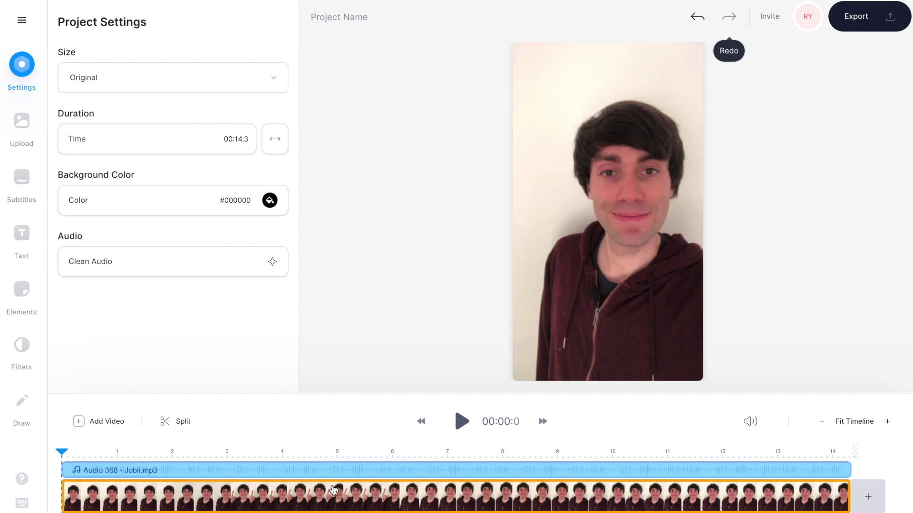
pyautogui.click(332, 493)
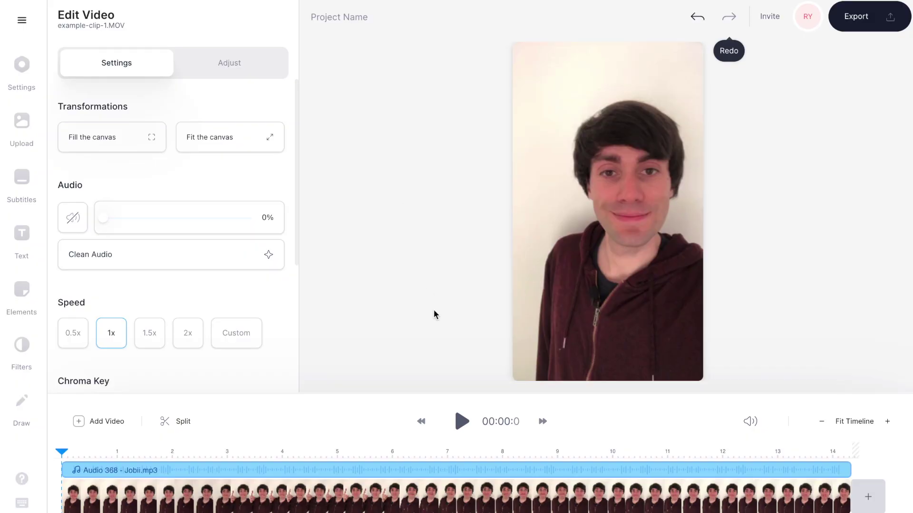
pyautogui.click(462, 421)
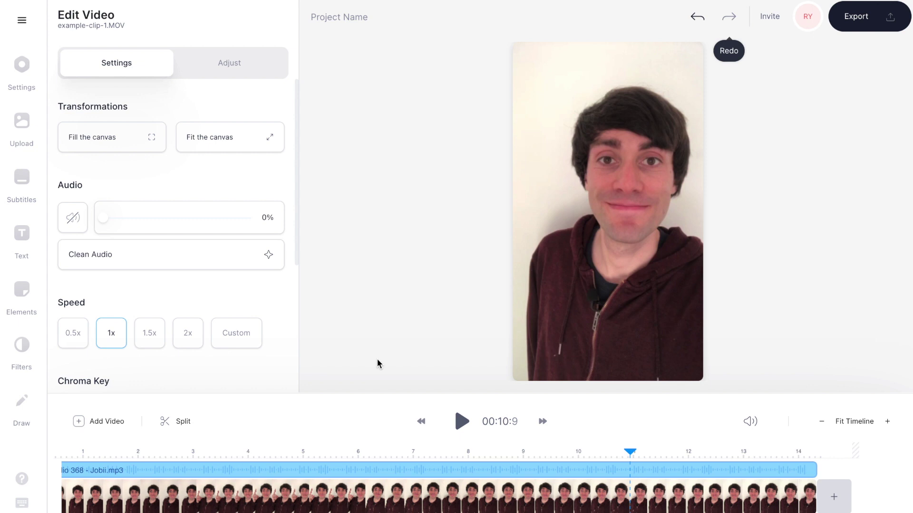
# - Export the video using the Instagram preset
pyautogui.click(859, 19)
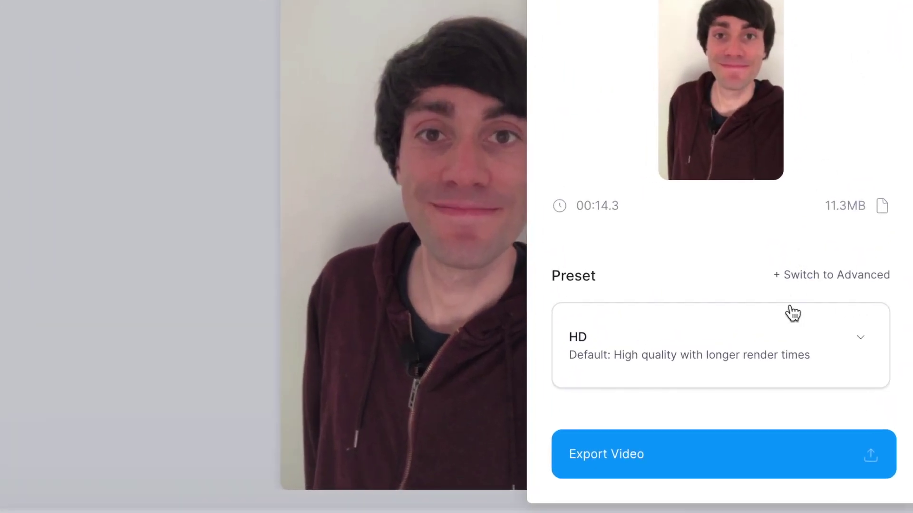
pyautogui.click(788, 315)
pyautogui.scroll(-3, 773, 359)
pyautogui.scroll(-10, 772, 374)
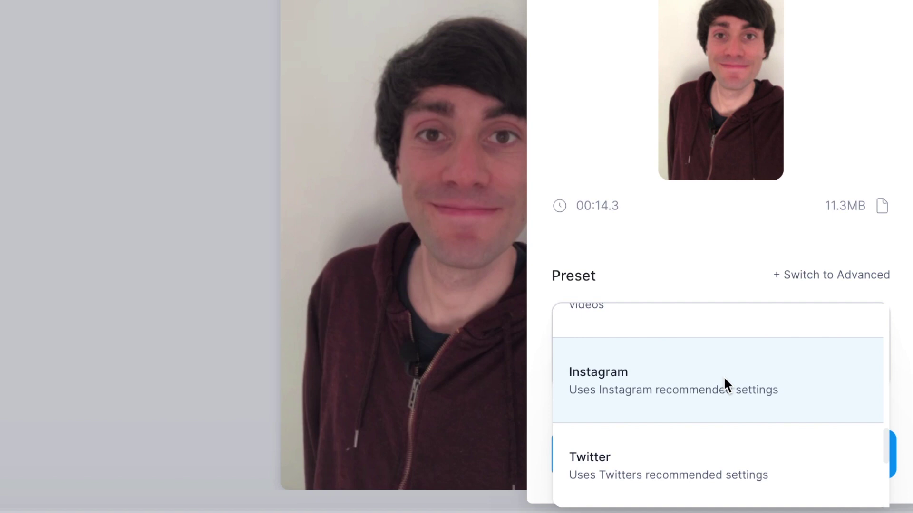
pyautogui.click(724, 384)
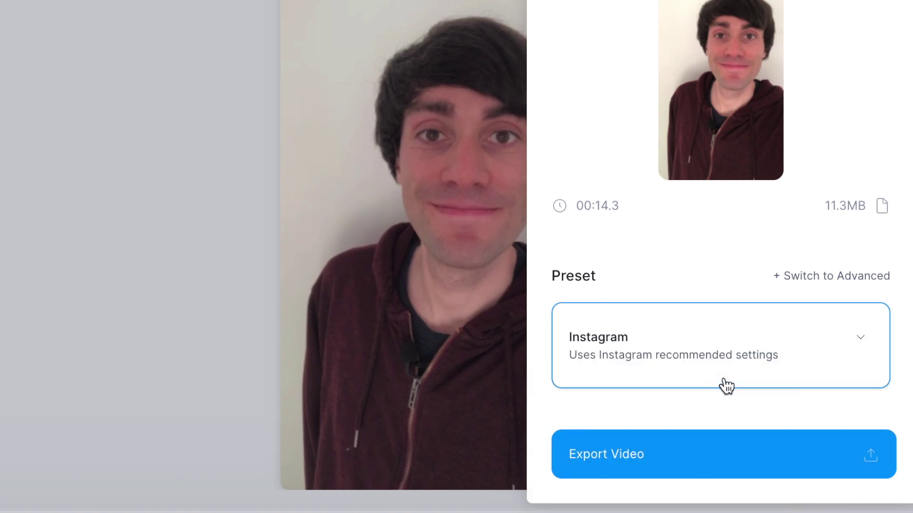
pyautogui.click(722, 452)
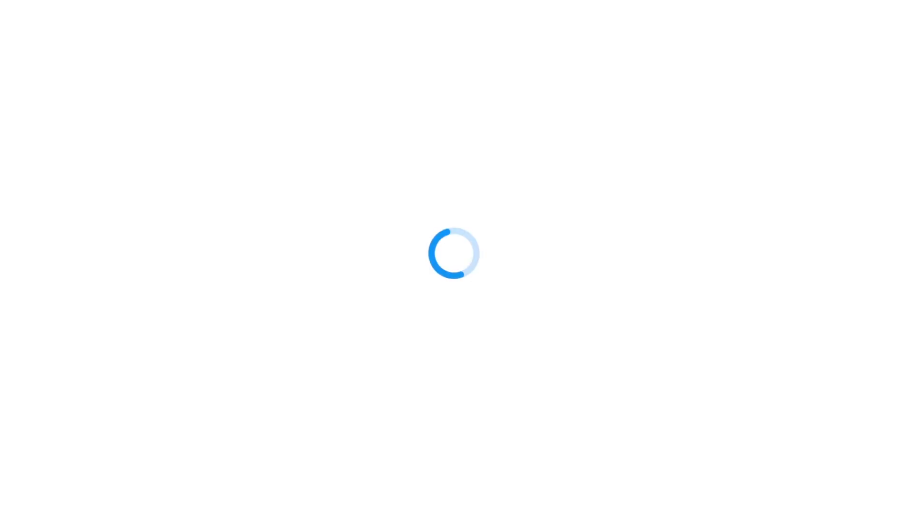